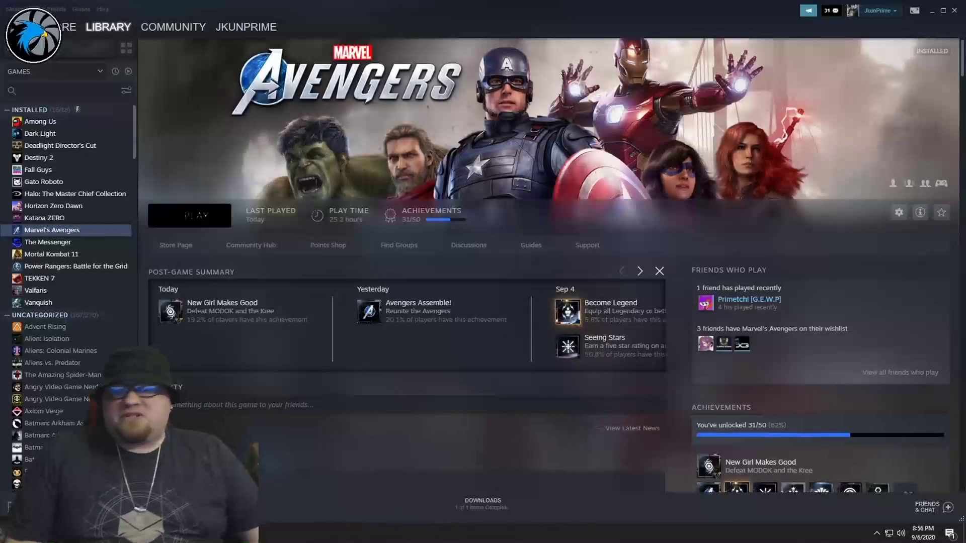
Open Windows Settings and maximize its window
{"action": "key", "text": "super"}
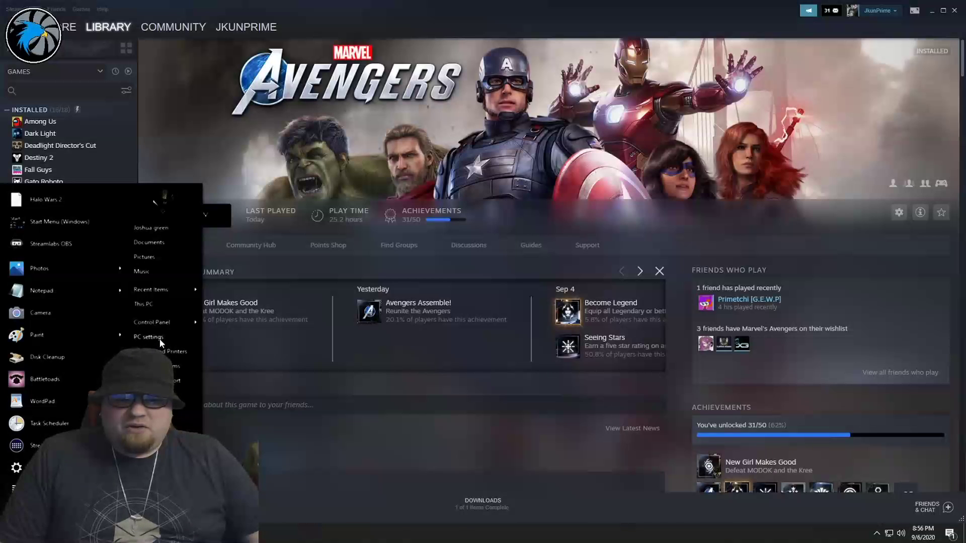
{"action": "key", "text": "super"}
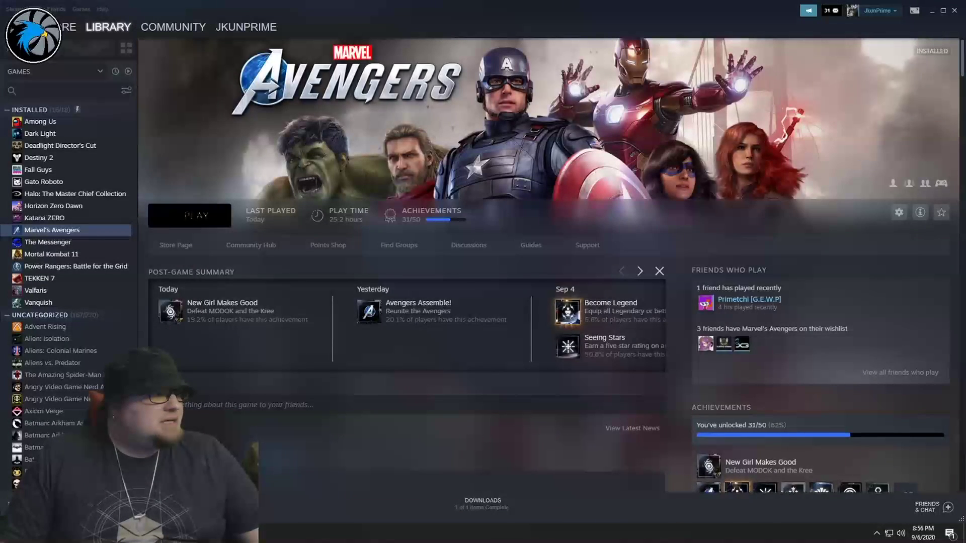
{"action": "key", "text": "super+i"}
{"action": "double_click", "coordinate": [293, 110]}
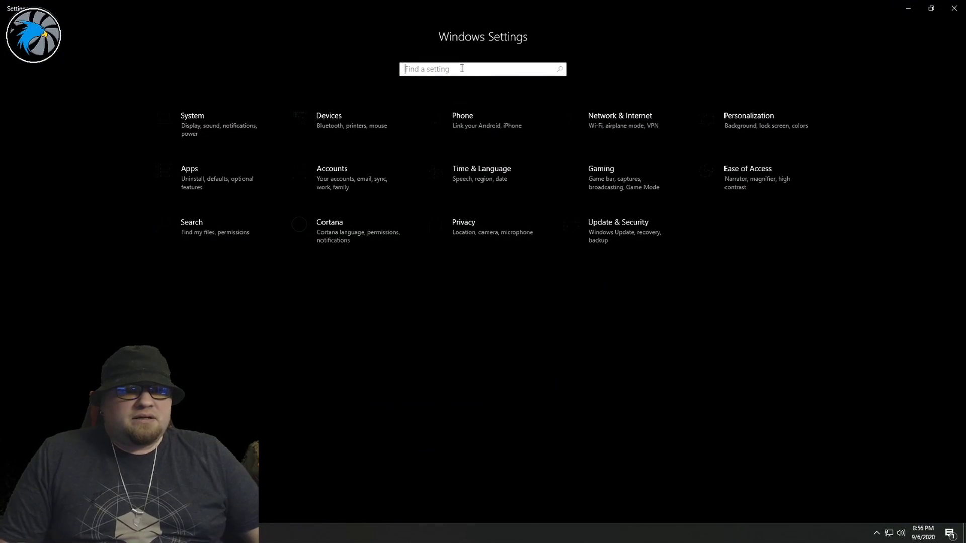
Search 'background', check that background apps are off on Background apps, then close Settings
{"action": "type", "text": "back up"}
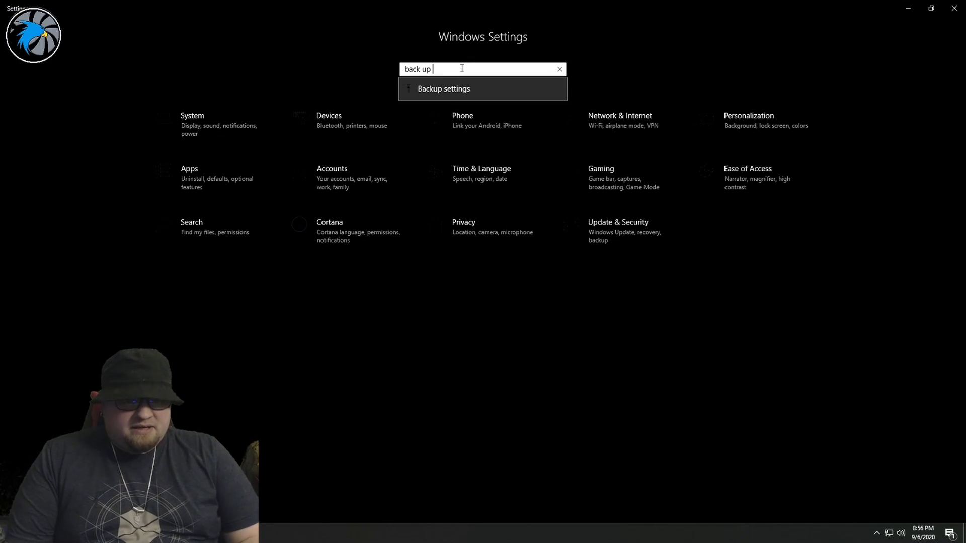
{"action": "key", "text": "BackSpace"}
{"action": "key", "text": "BackSpace"}
{"action": "key", "text": "BackSpace"}
{"action": "key", "text": "BackSpace"}
{"action": "type", "text": "ground"}
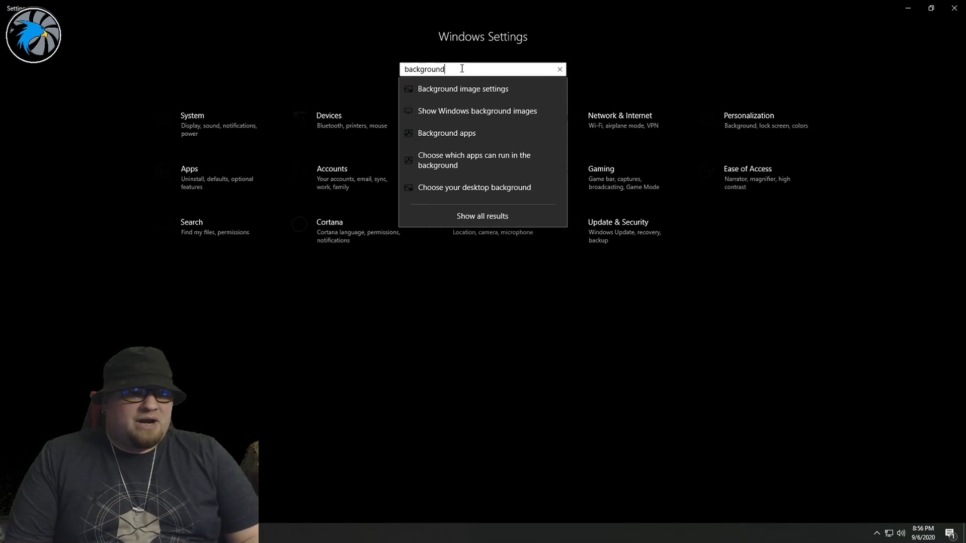
{"action": "left_click", "coordinate": [457, 141]}
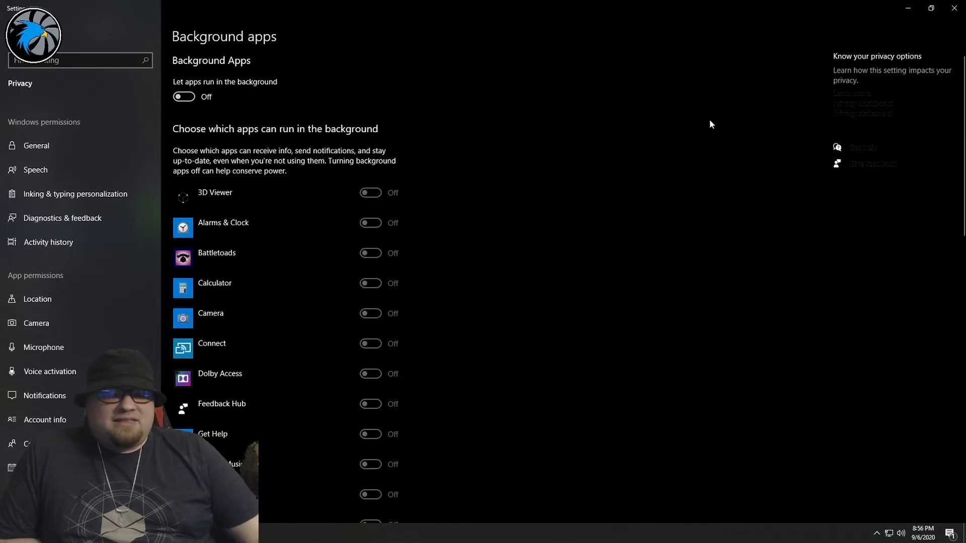
{"action": "left_click", "coordinate": [954, 9]}
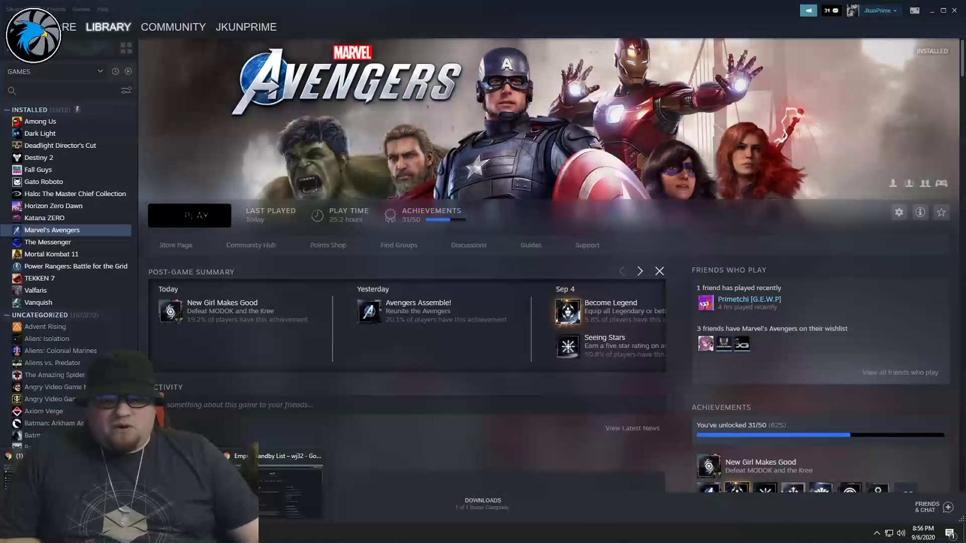
Bring Chrome's wj32 Empty Standby List page forward and open File Explorer at This PC
{"action": "left_click", "coordinate": [292, 485]}
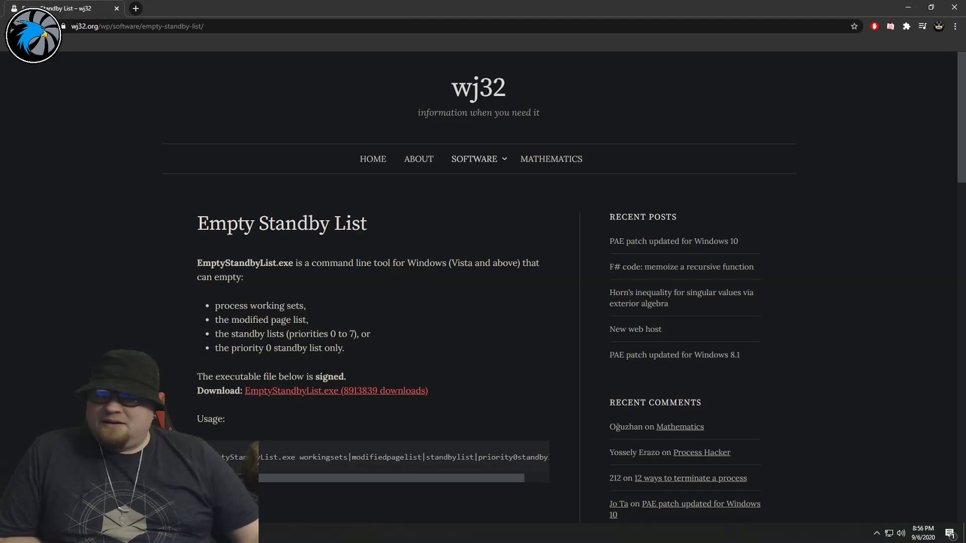
{"action": "key", "text": "super+e"}
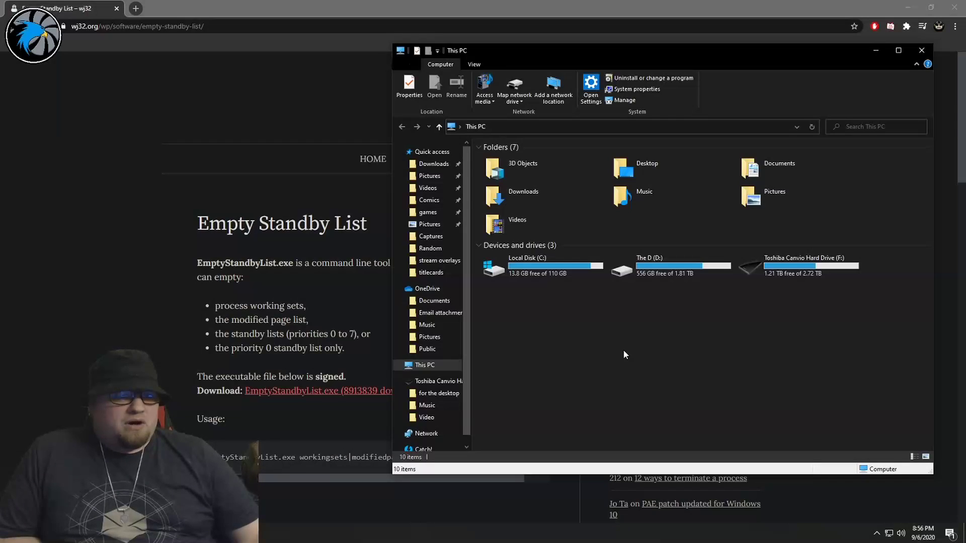
Navigate to the Empty Standby Memory folder on Local Disk (C:)
{"action": "double_click", "coordinate": [530, 262]}
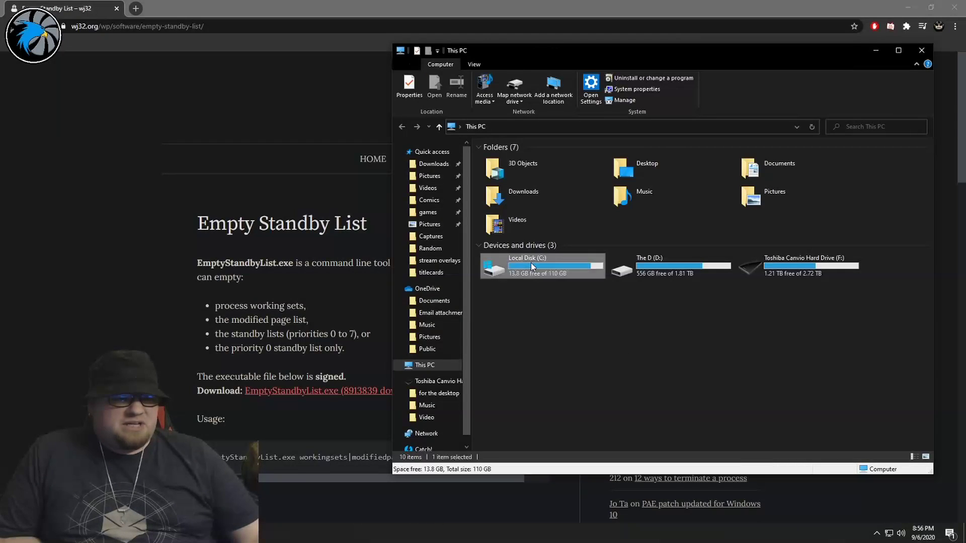
{"action": "left_click", "coordinate": [547, 159]}
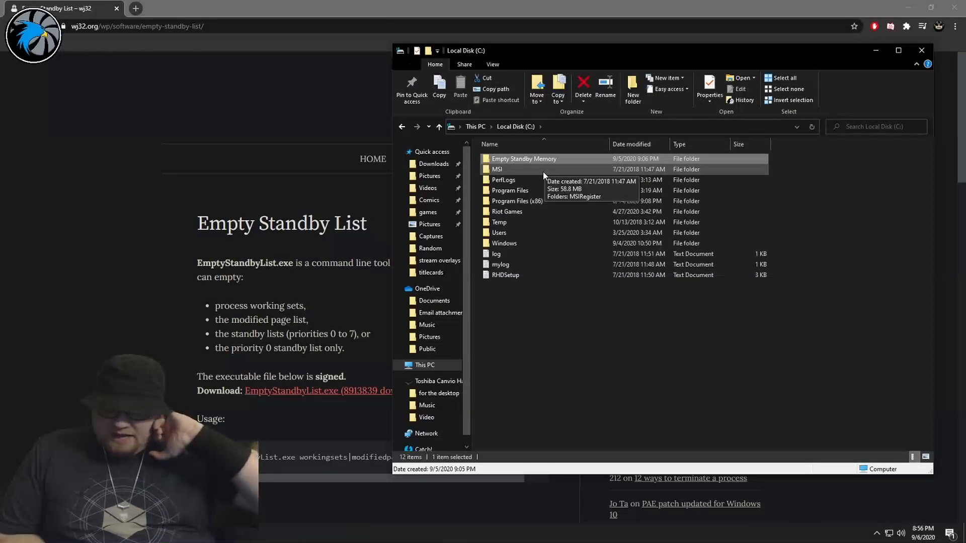
{"action": "double_click", "coordinate": [580, 158]}
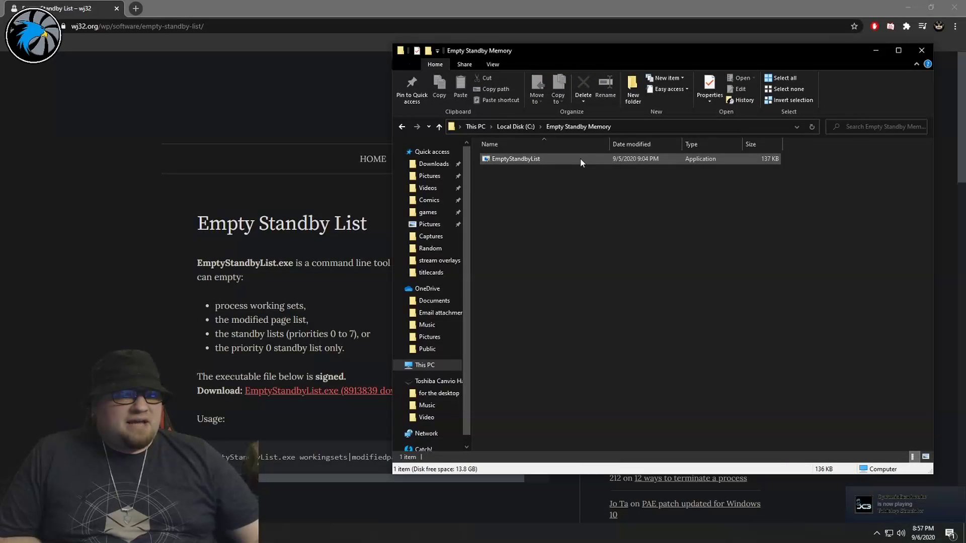
Keep EmptyStandbyList set to run as administrator in Compatibility, then close Explorer
{"action": "right_click", "coordinate": [521, 159]}
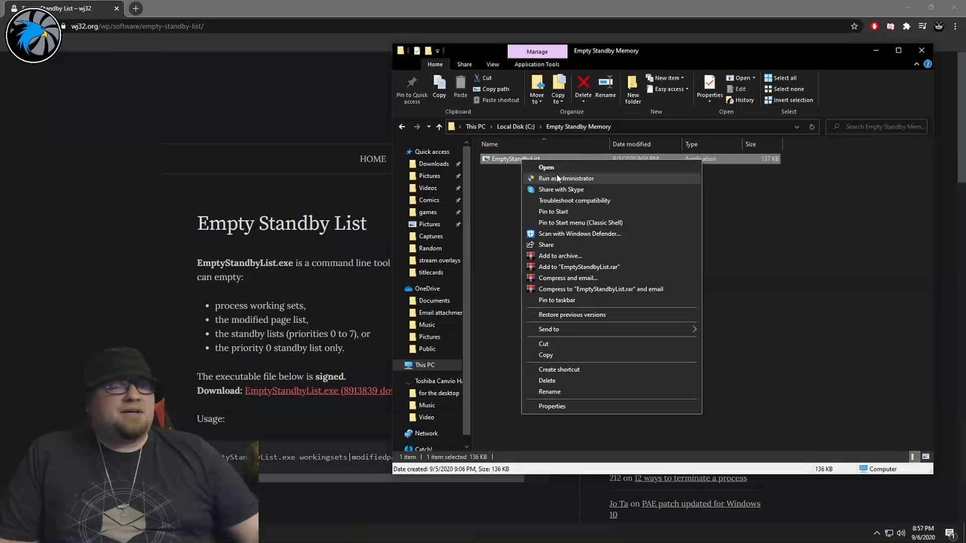
{"action": "left_click", "coordinate": [552, 406]}
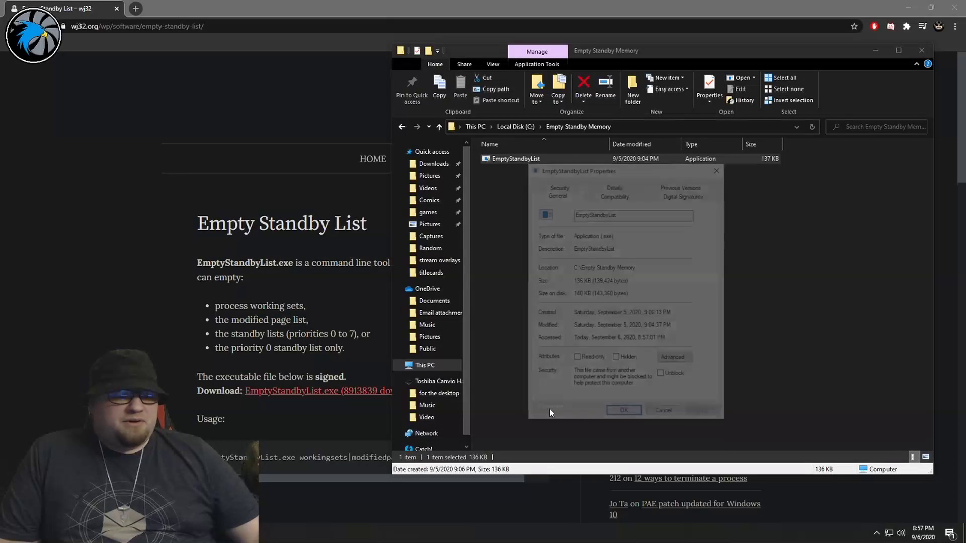
{"action": "left_click", "coordinate": [627, 197]}
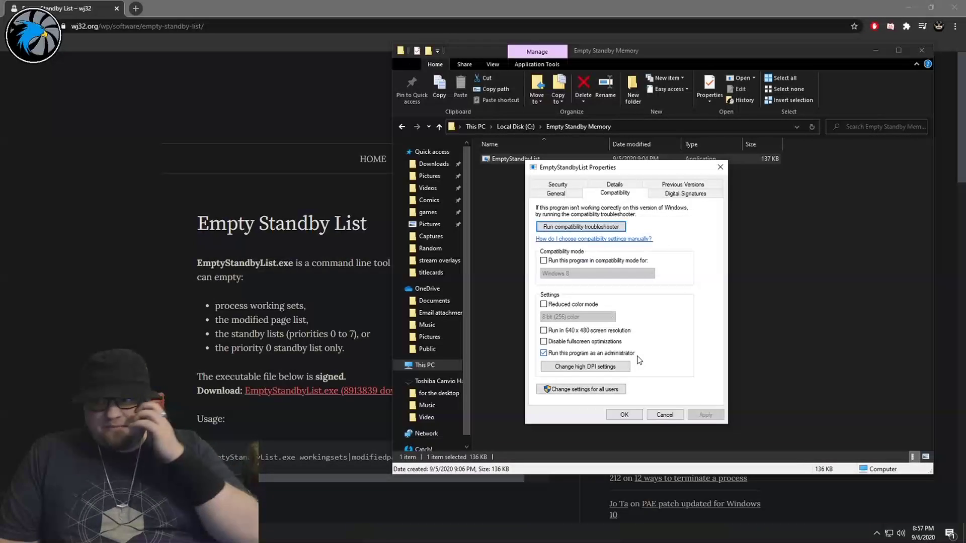
{"action": "left_click", "coordinate": [624, 414]}
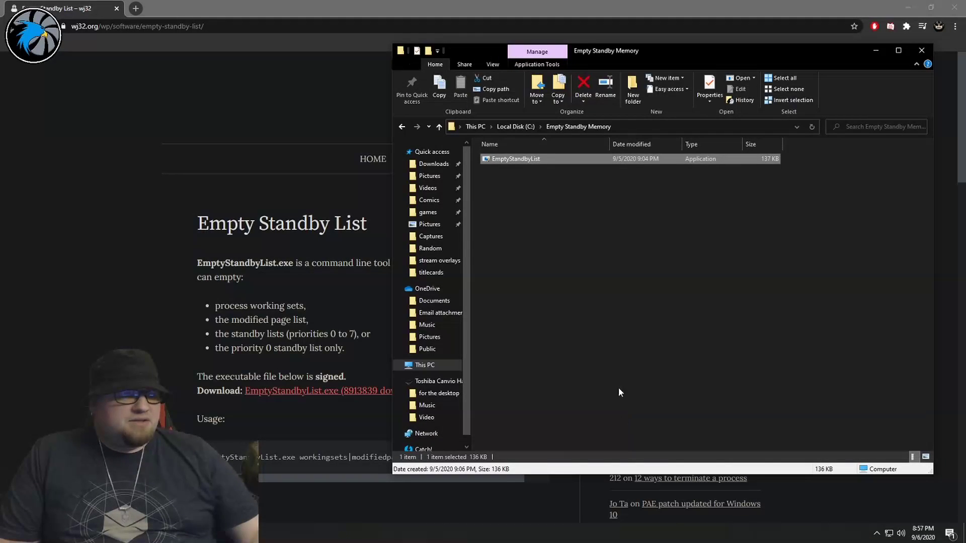
{"action": "left_click", "coordinate": [922, 52]}
Launch Task Scheduler from a 'task' search and begin a new task's run-as account choice
{"action": "key", "text": "super"}
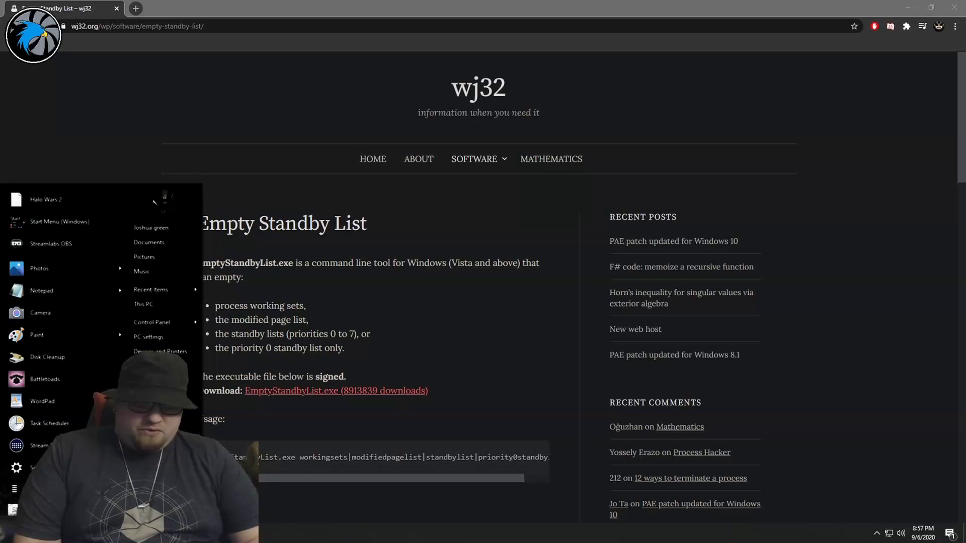
{"action": "type", "text": "ta"}
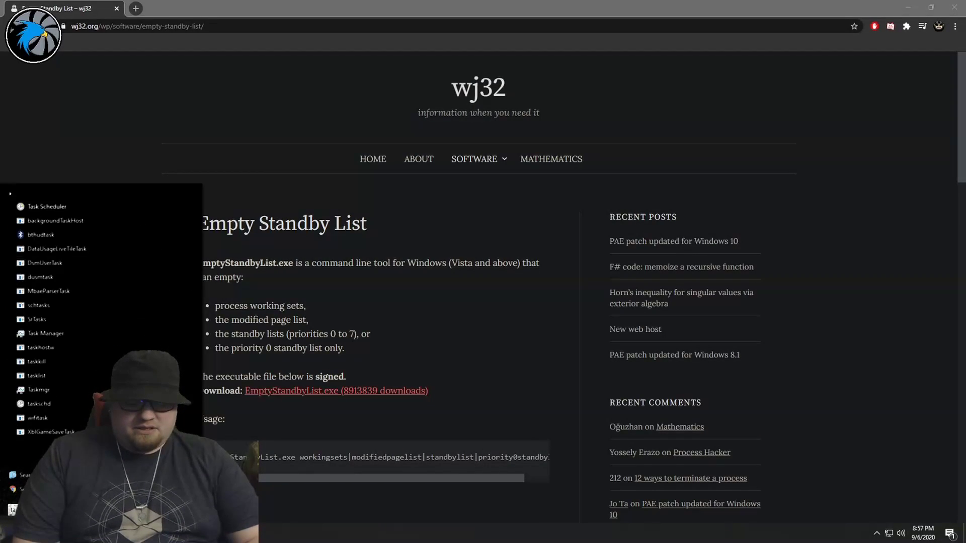
{"action": "type", "text": "sk"}
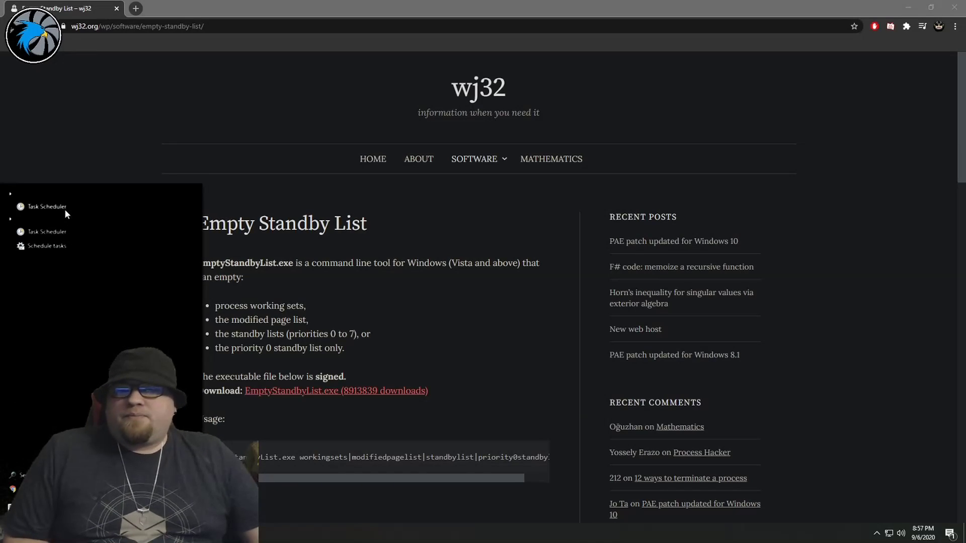
{"action": "left_click", "coordinate": [64, 208]}
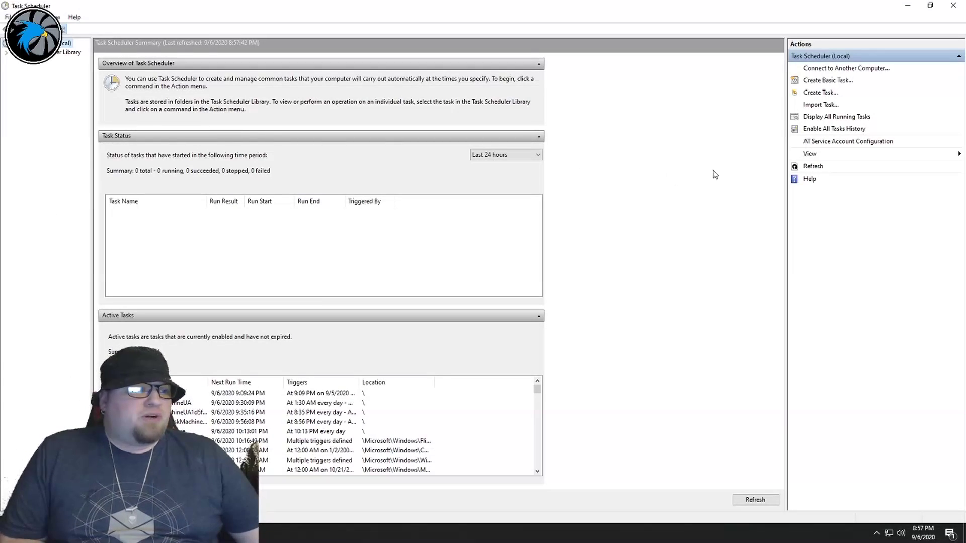
{"action": "left_click", "coordinate": [836, 93]}
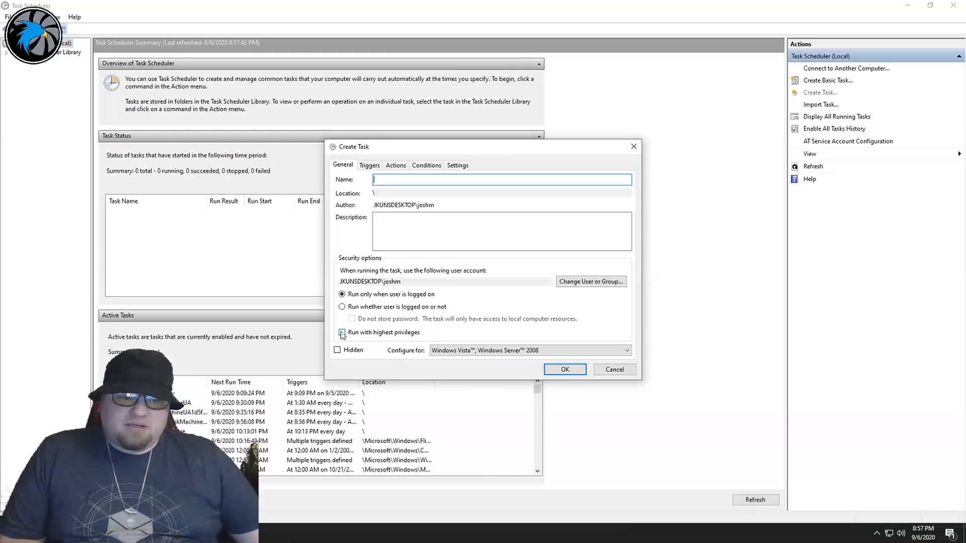
{"action": "left_click", "coordinate": [582, 285]}
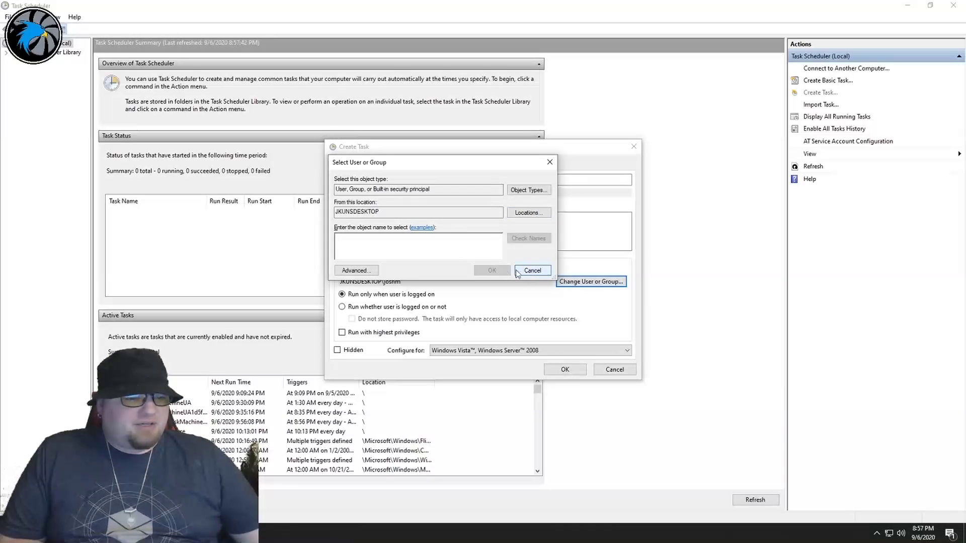
Set the new task to run as the SYSTEM account
{"action": "left_click", "coordinate": [356, 271]}
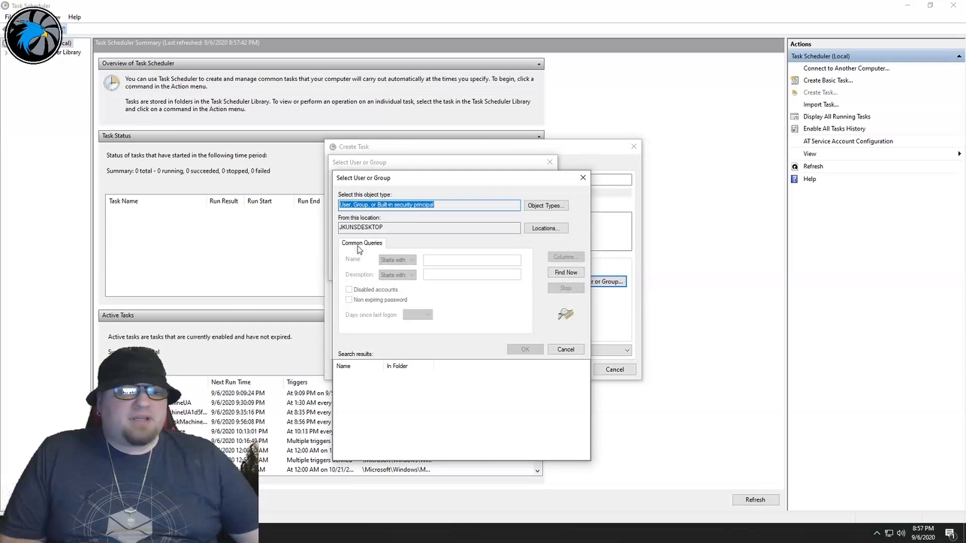
{"action": "left_click", "coordinate": [565, 272]}
{"action": "scroll", "coordinate": [397, 399], "scroll_direction": "down", "scroll_amount": 3}
{"action": "scroll", "coordinate": [396, 398], "scroll_direction": "down", "scroll_amount": 3}
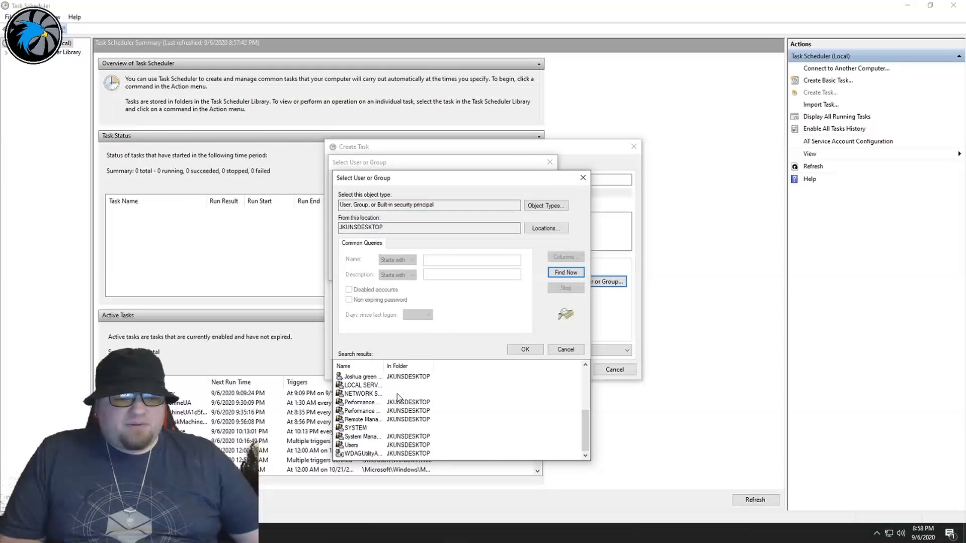
{"action": "left_click", "coordinate": [374, 429]}
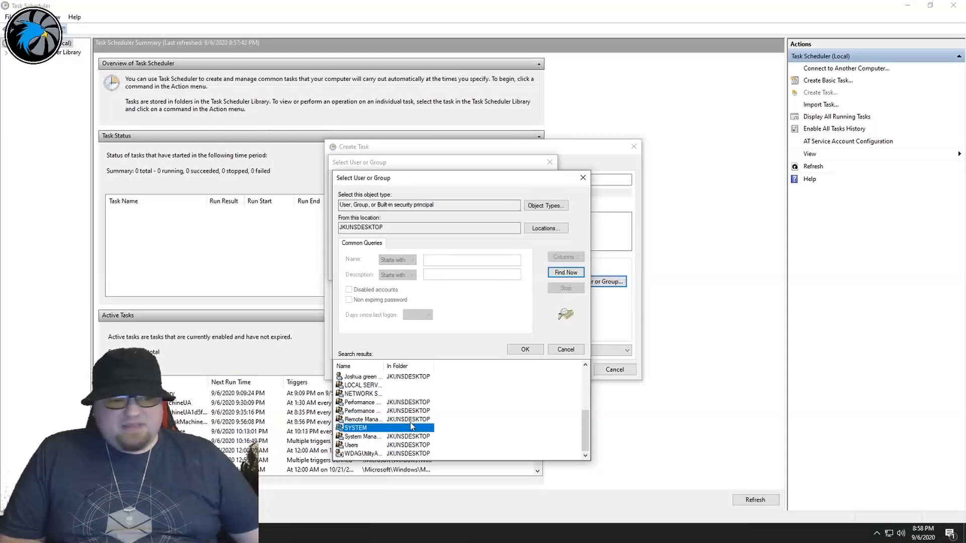
{"action": "left_click", "coordinate": [525, 349]}
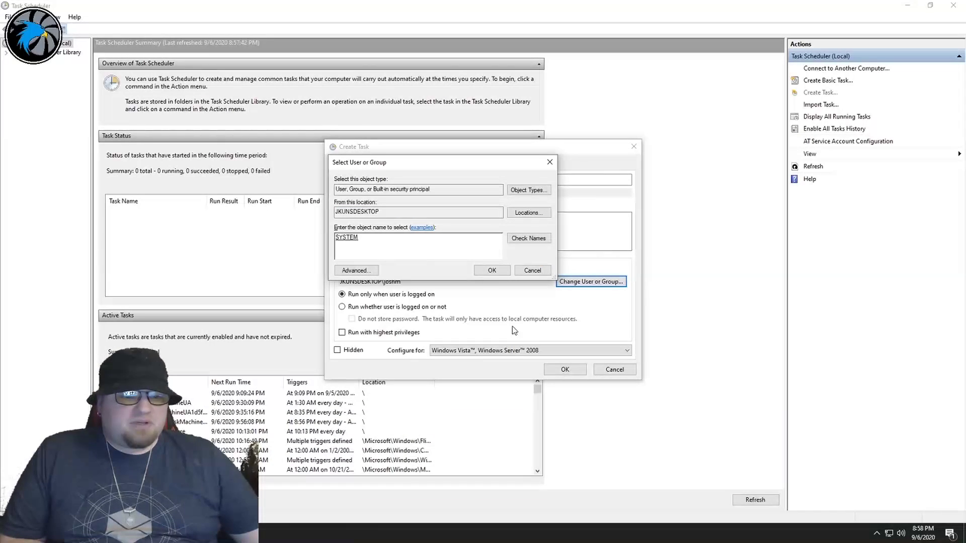
{"action": "left_click", "coordinate": [492, 270]}
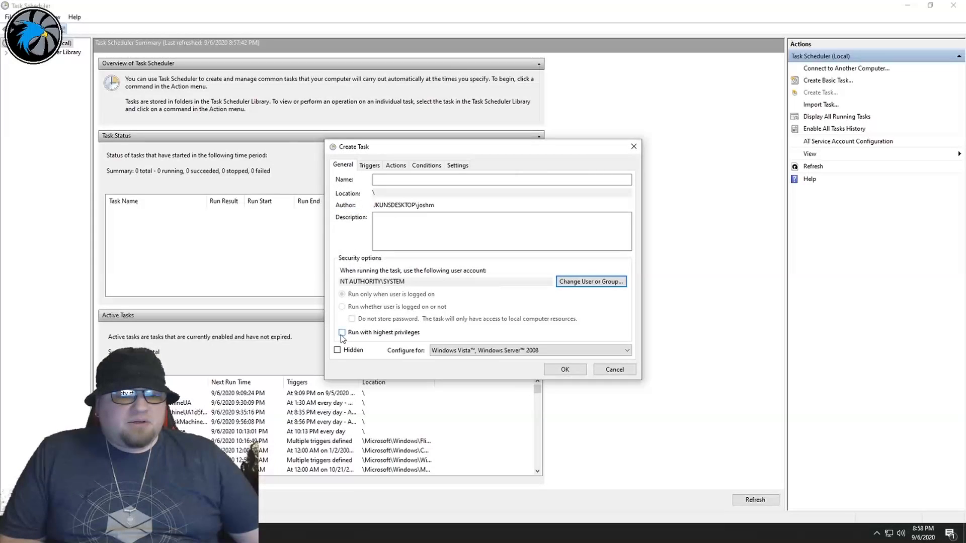
Make the task run hidden and with highest privileges
{"action": "left_click", "coordinate": [338, 351]}
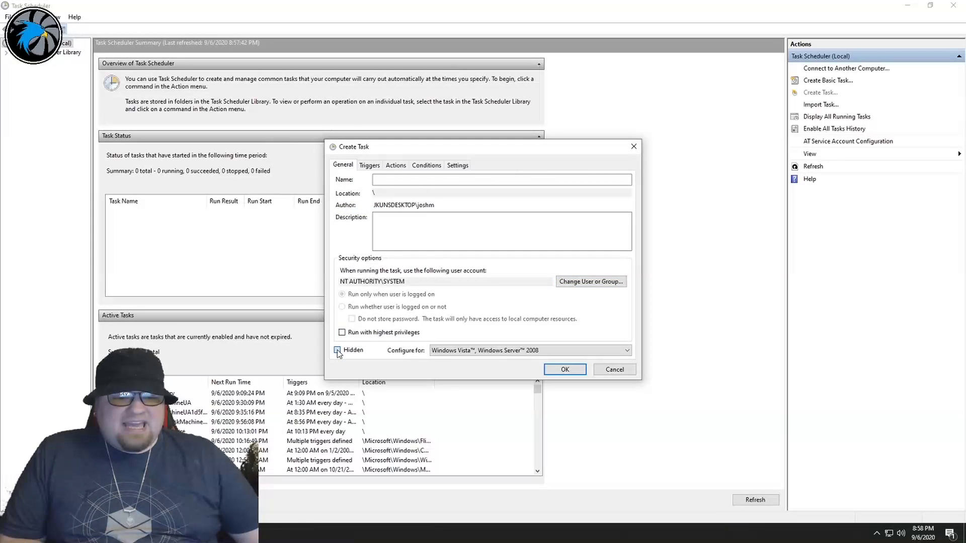
{"action": "left_click", "coordinate": [342, 333]}
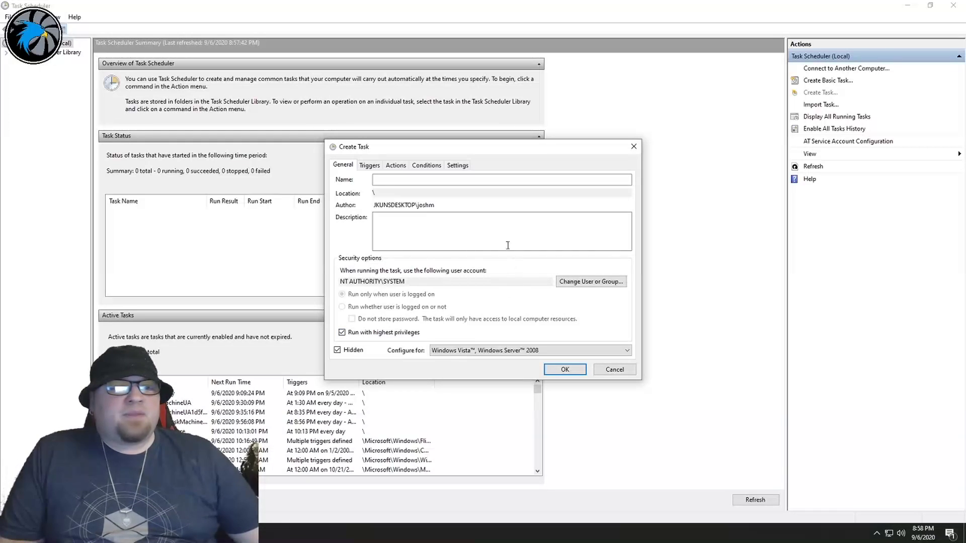
{"action": "left_click", "coordinate": [373, 167]}
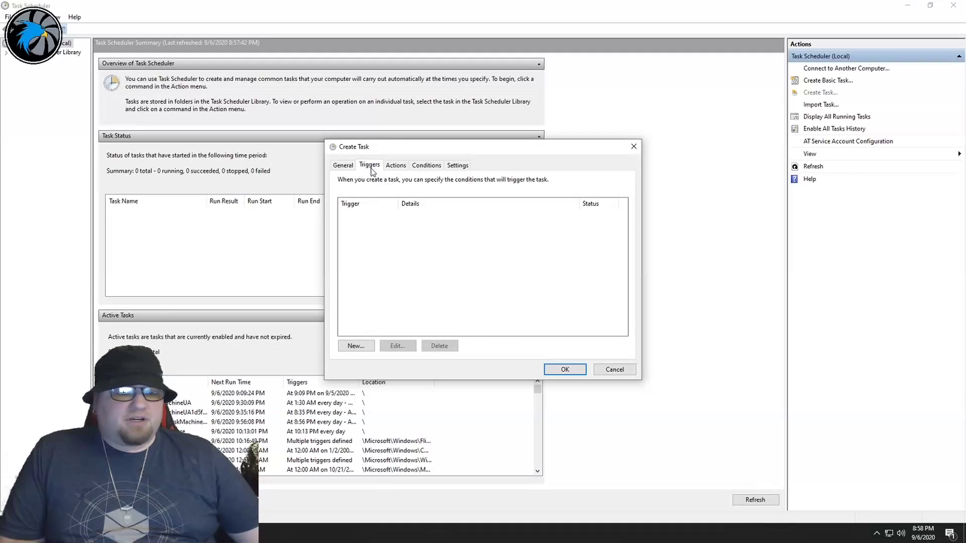
Add a one-time trigger repeating every 1 hour for a duration of Indefinitely
{"action": "left_click", "coordinate": [358, 345]}
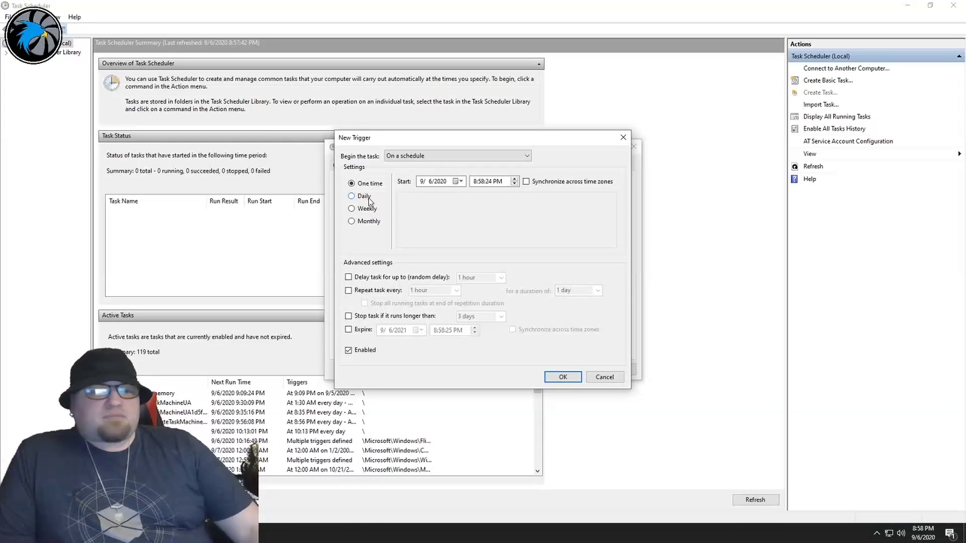
{"action": "left_click", "coordinate": [348, 292]}
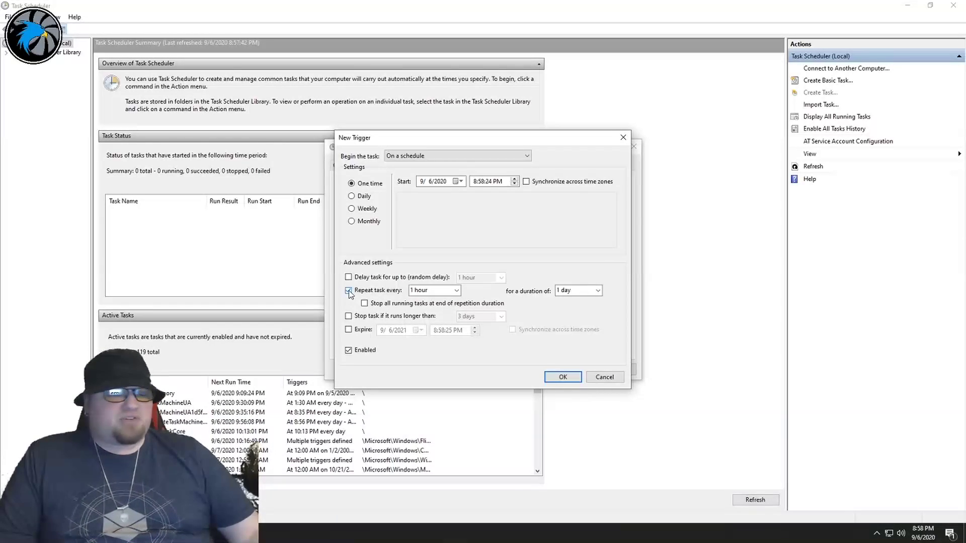
{"action": "left_click", "coordinate": [456, 291]}
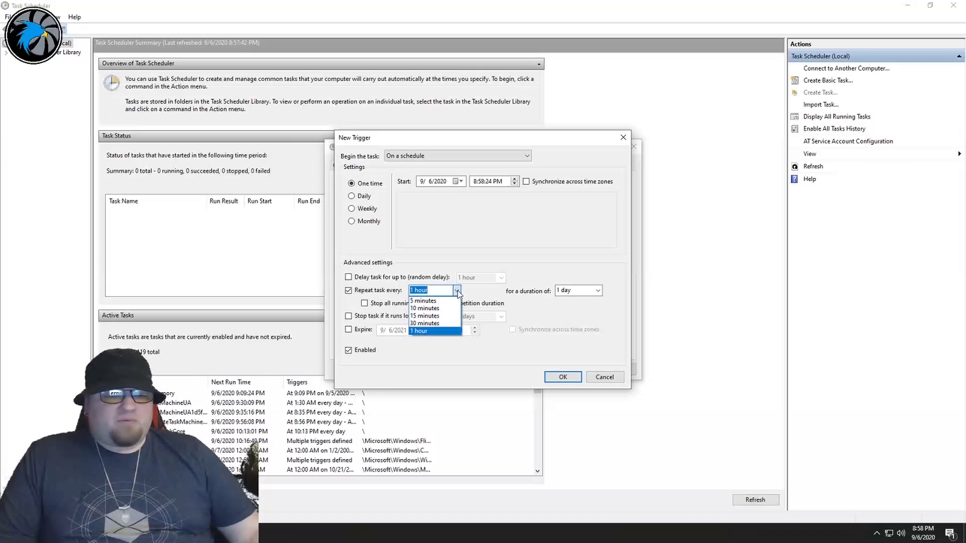
{"action": "left_click", "coordinate": [458, 292]}
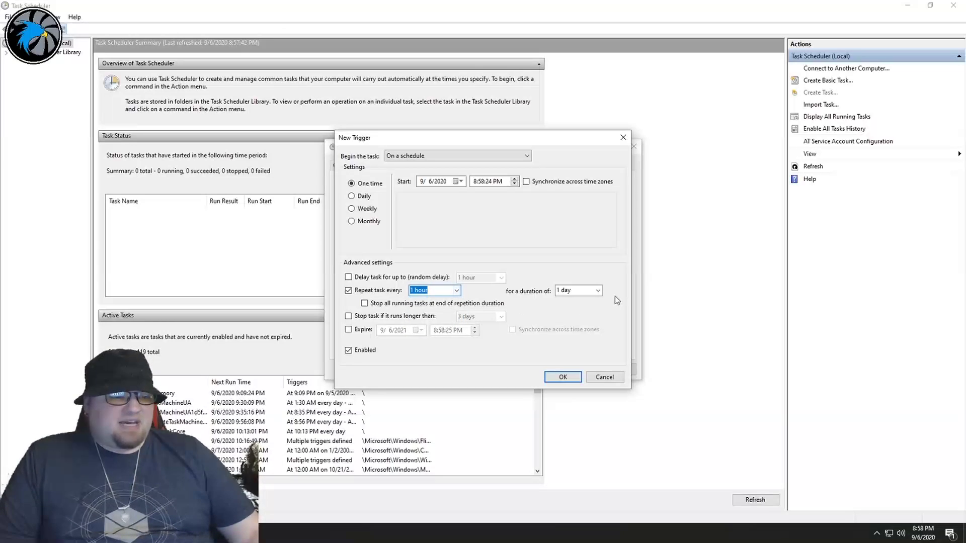
{"action": "left_click", "coordinate": [578, 291]}
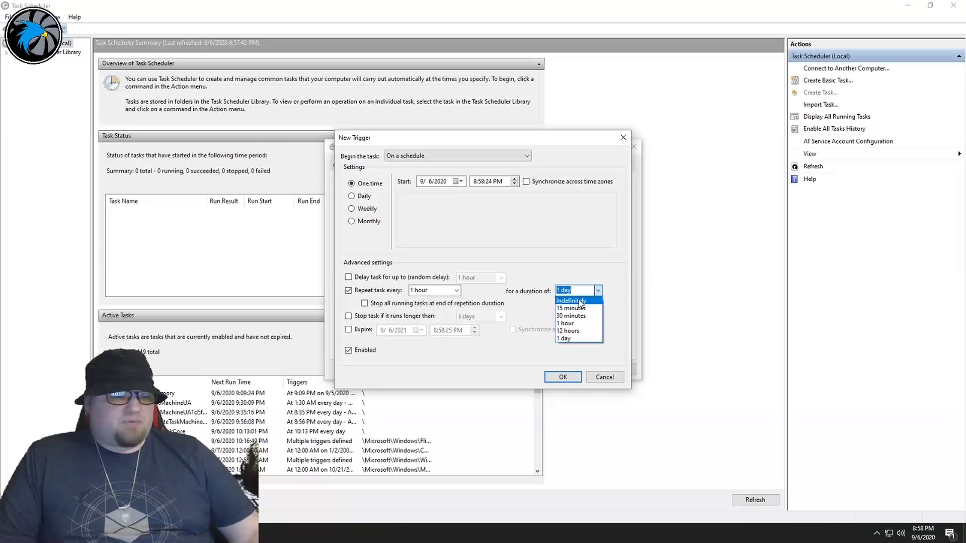
{"action": "left_click", "coordinate": [579, 301]}
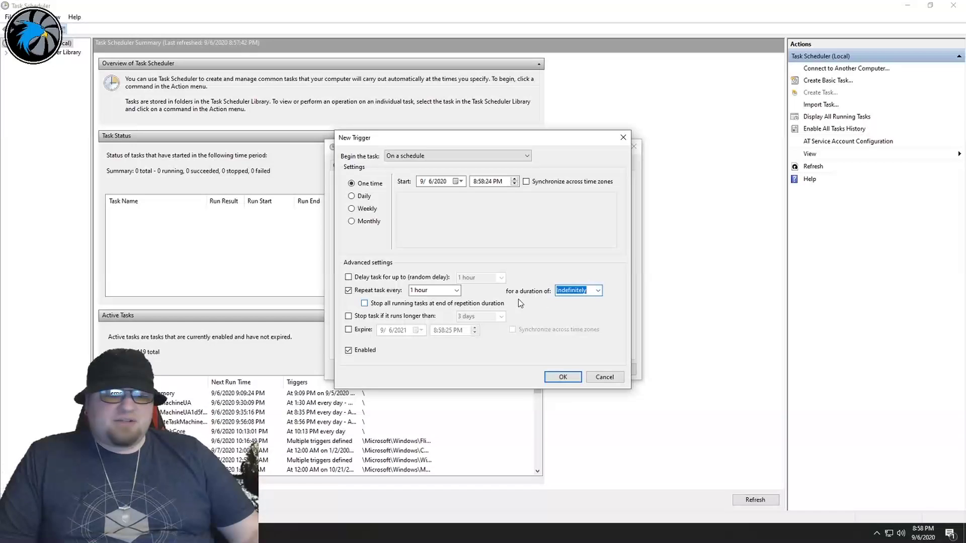
{"action": "left_click", "coordinate": [563, 377]}
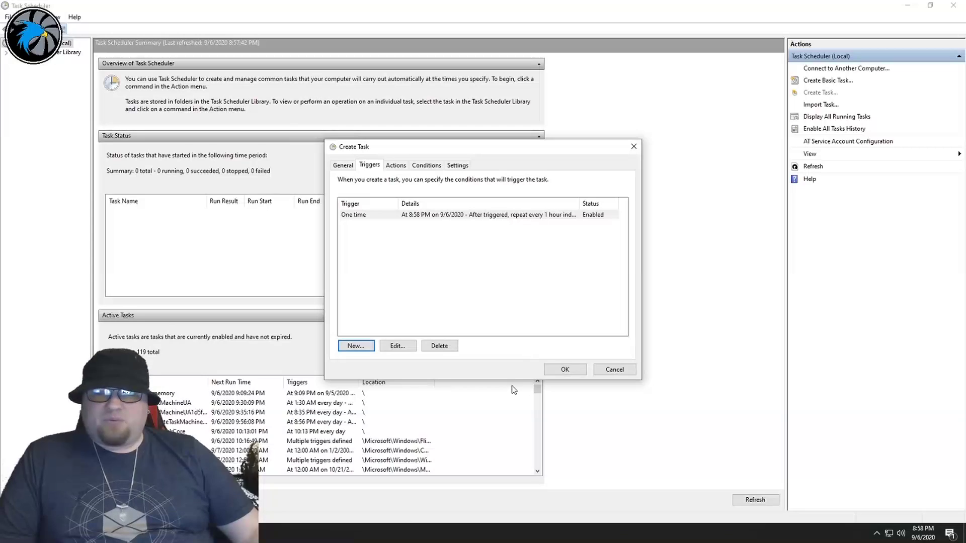
{"action": "left_click", "coordinate": [396, 170]}
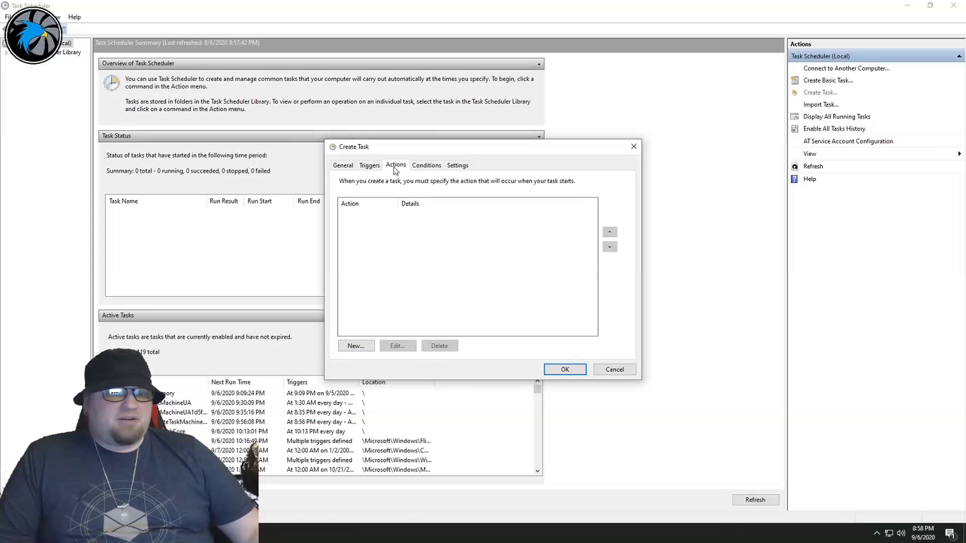
Add a Start a program action running C:\Empty Standby Memory\EmptyStandbyList.exe
{"action": "left_click", "coordinate": [358, 346]}
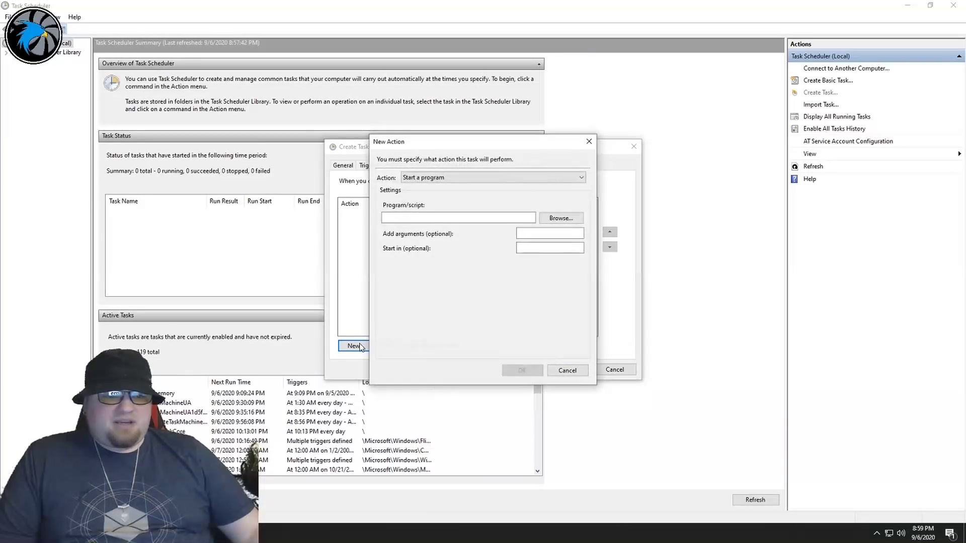
{"action": "left_click", "coordinate": [559, 218]}
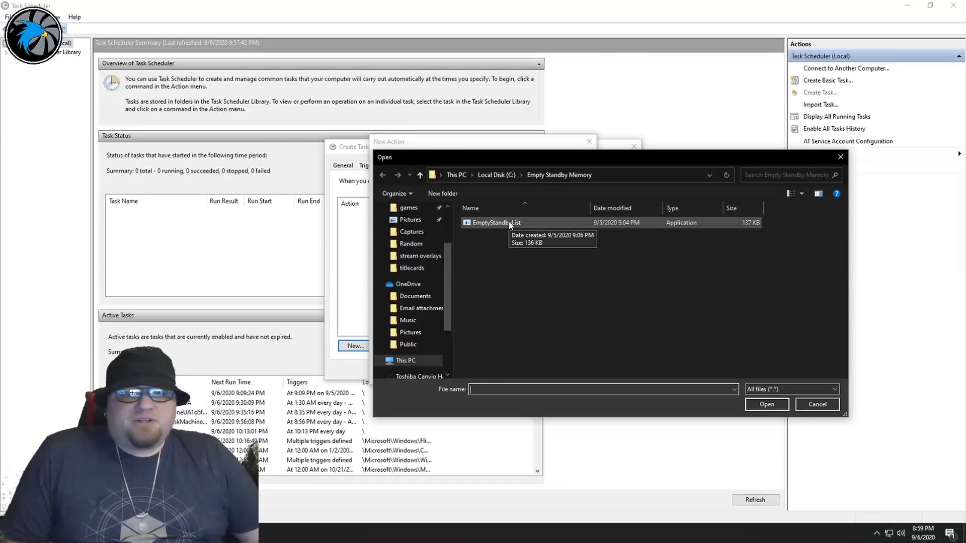
{"action": "double_click", "coordinate": [510, 223]}
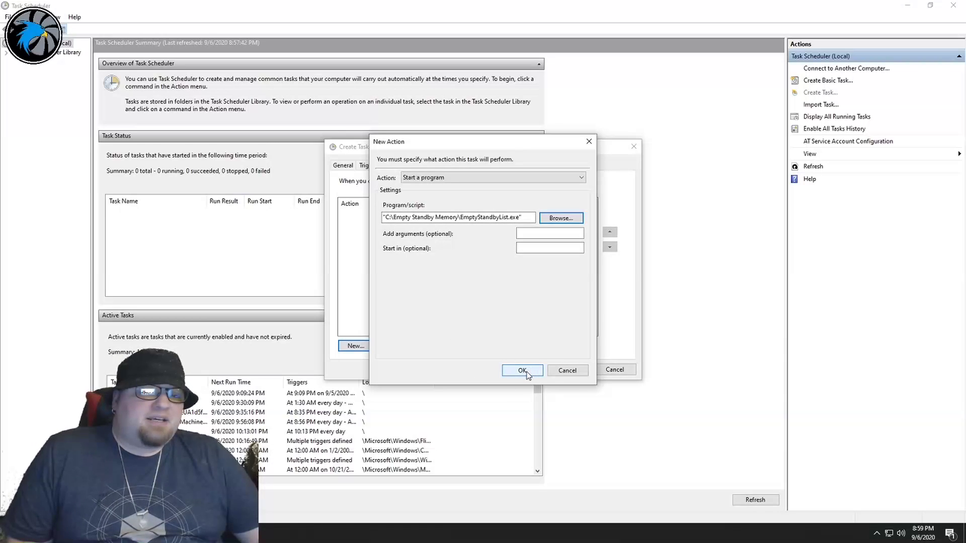
{"action": "left_click", "coordinate": [525, 371]}
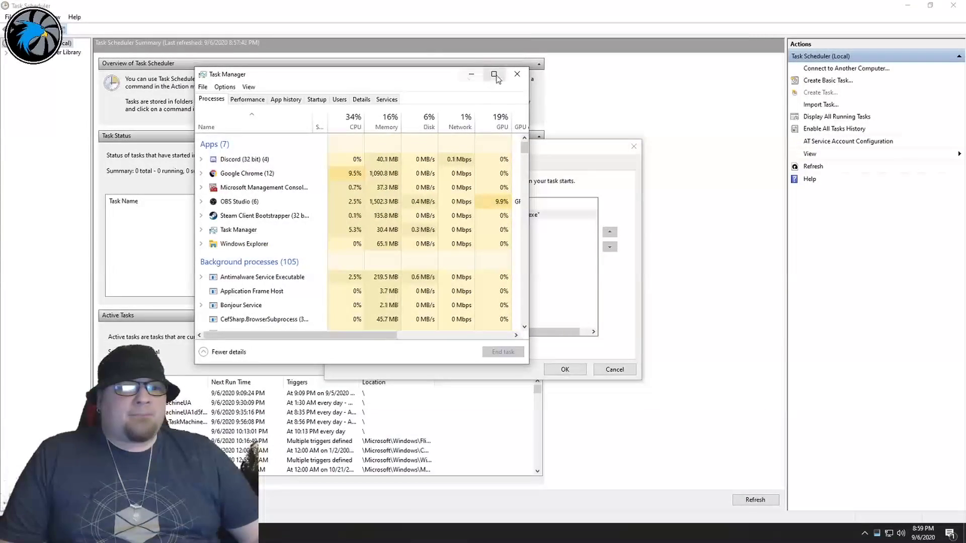
Maximize Task Manager on its Performance graphs and maximize Resource Monitor on memory
{"action": "left_click", "coordinate": [494, 73]}
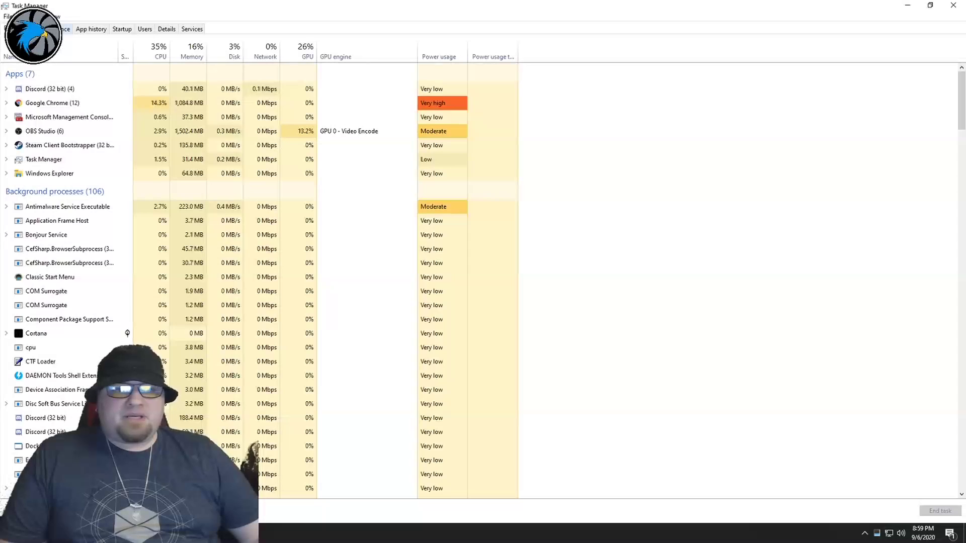
{"action": "key", "text": "ctrl+Tab"}
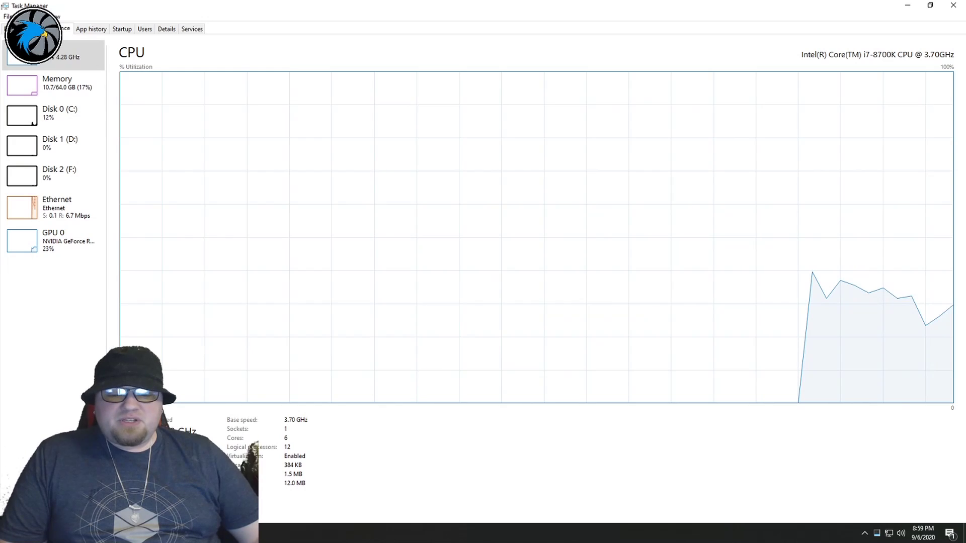
{"action": "left_click", "coordinate": [468, 112]}
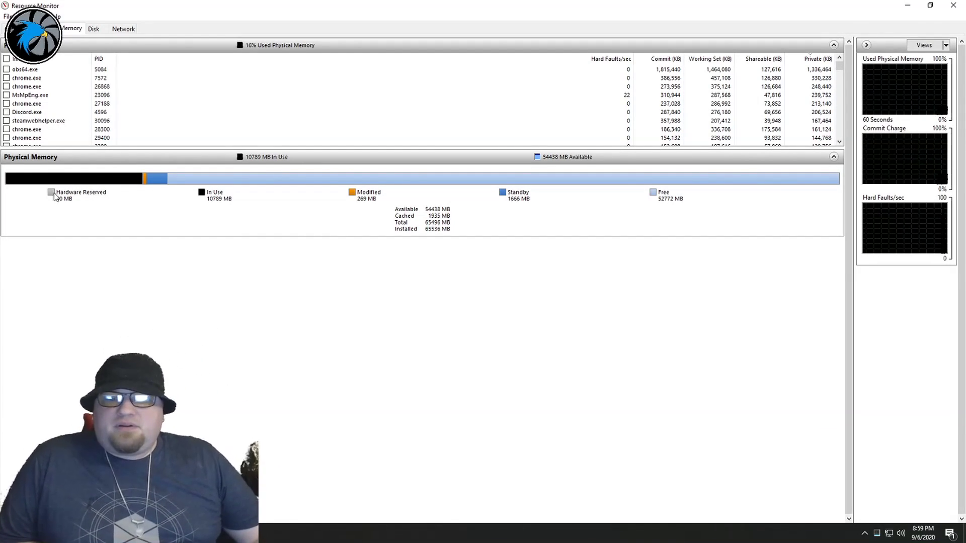
{"action": "mouse_move", "coordinate": [51, 198]}
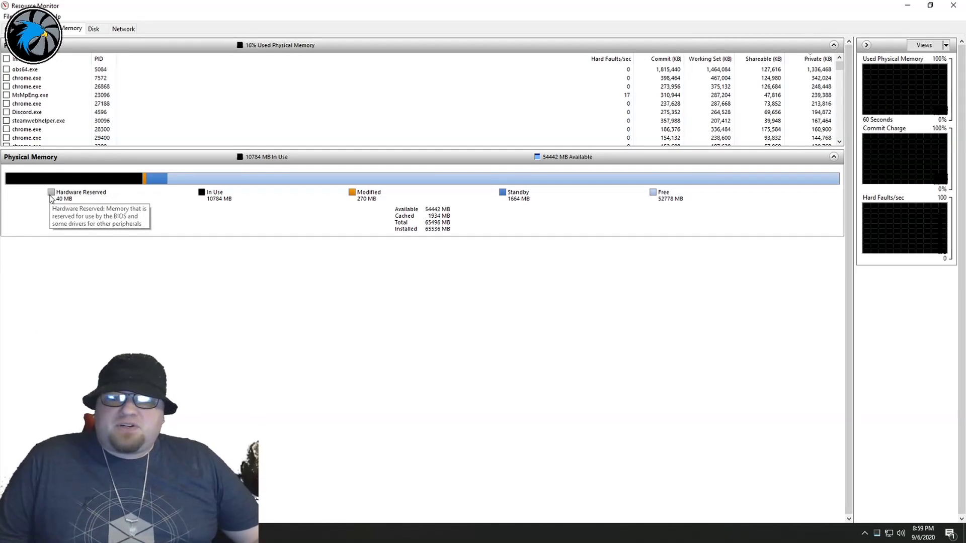
{"action": "mouse_move", "coordinate": [83, 181]}
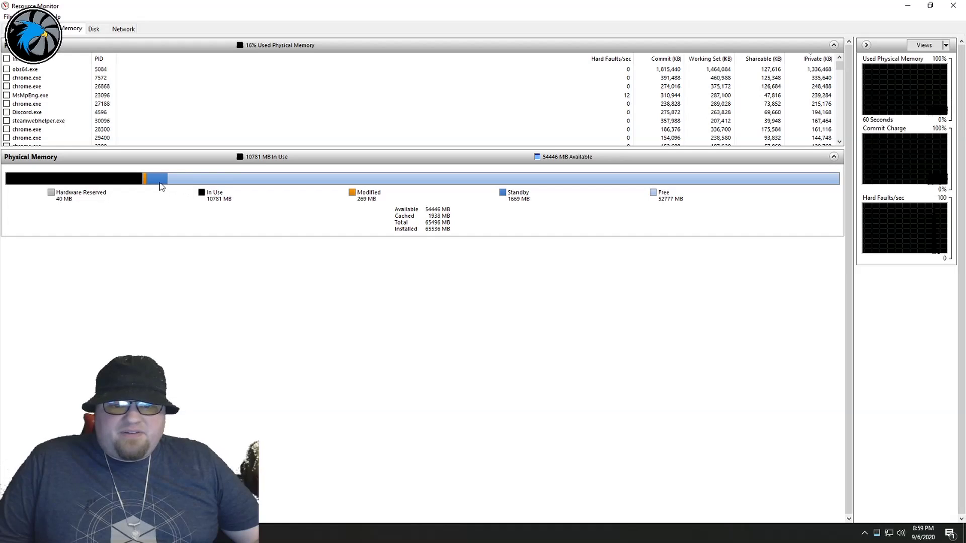
{"action": "mouse_move", "coordinate": [160, 184]}
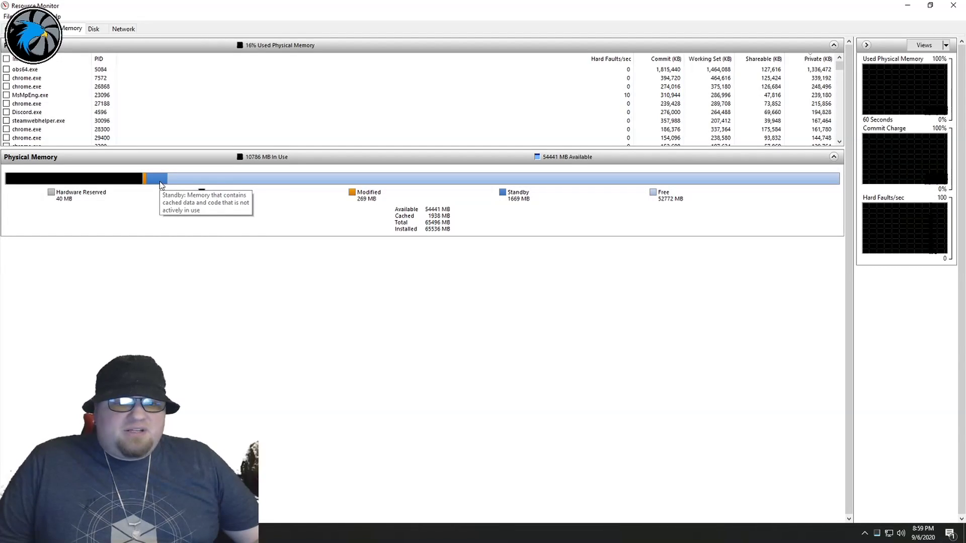
{"action": "mouse_move", "coordinate": [189, 184]}
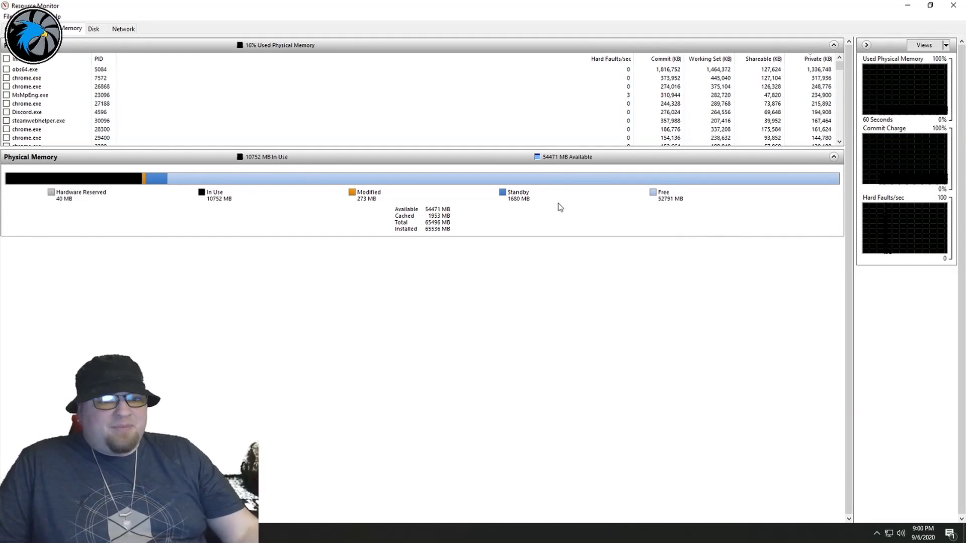
{"action": "mouse_move", "coordinate": [448, 184]}
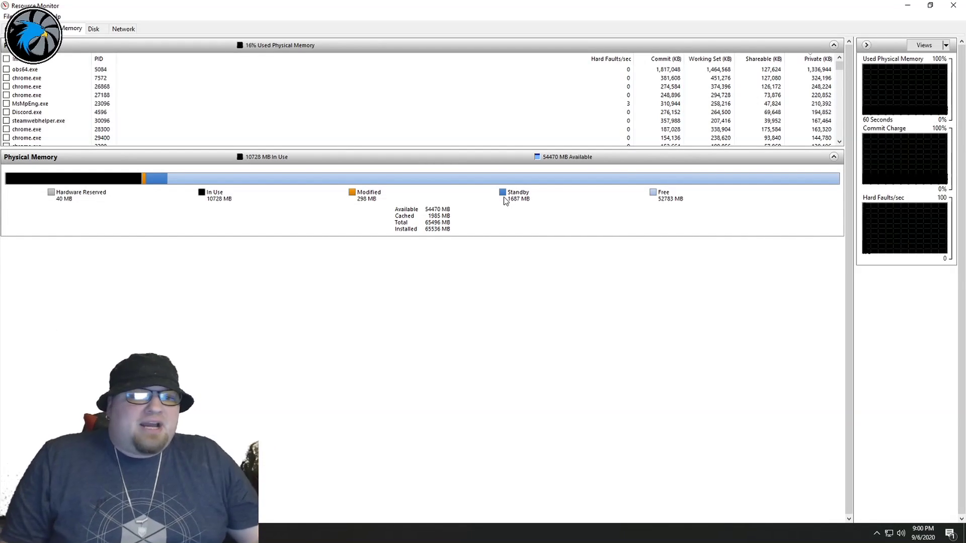
{"action": "left_click", "coordinate": [952, 7]}
Close Task Manager, try saving the task, and dismiss the missing-name error
{"action": "left_click", "coordinate": [952, 6]}
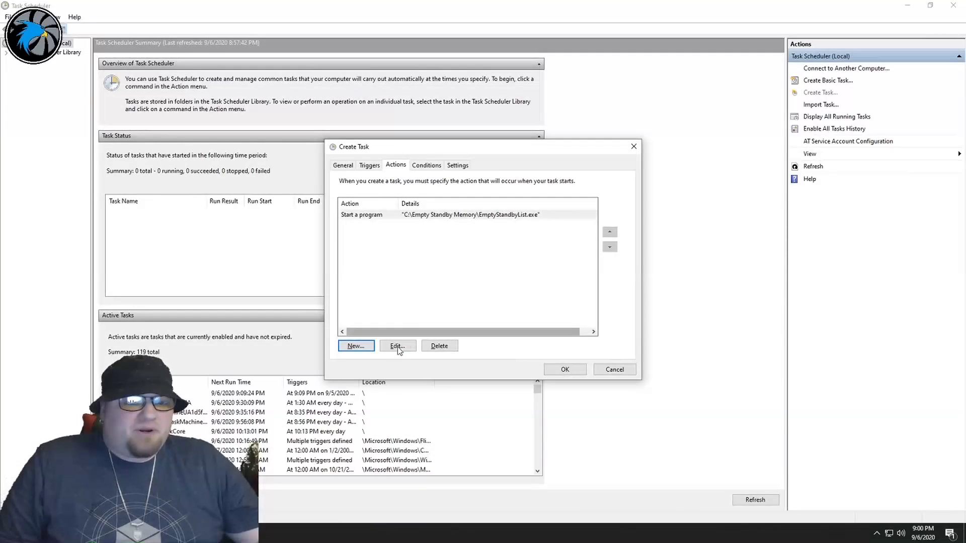
{"action": "left_click", "coordinate": [565, 369]}
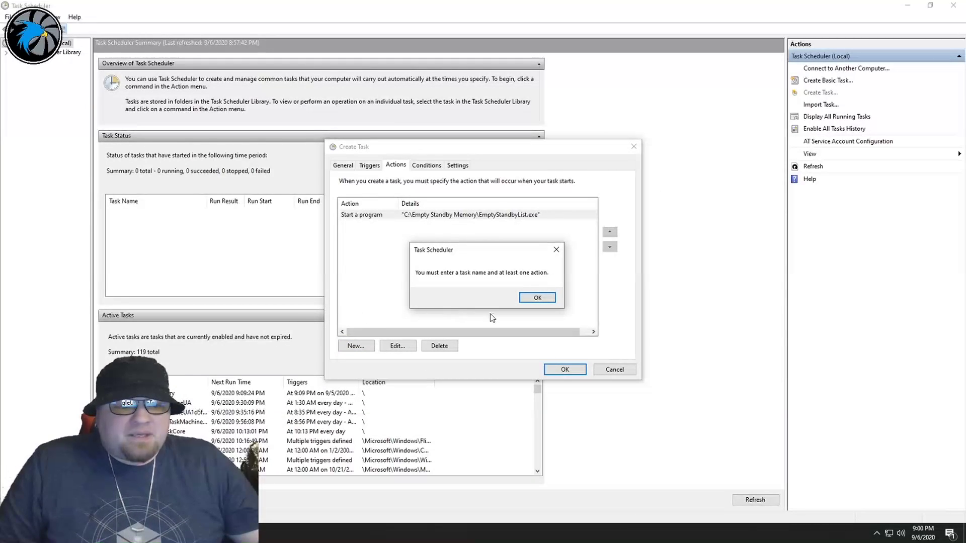
{"action": "left_click", "coordinate": [523, 301]}
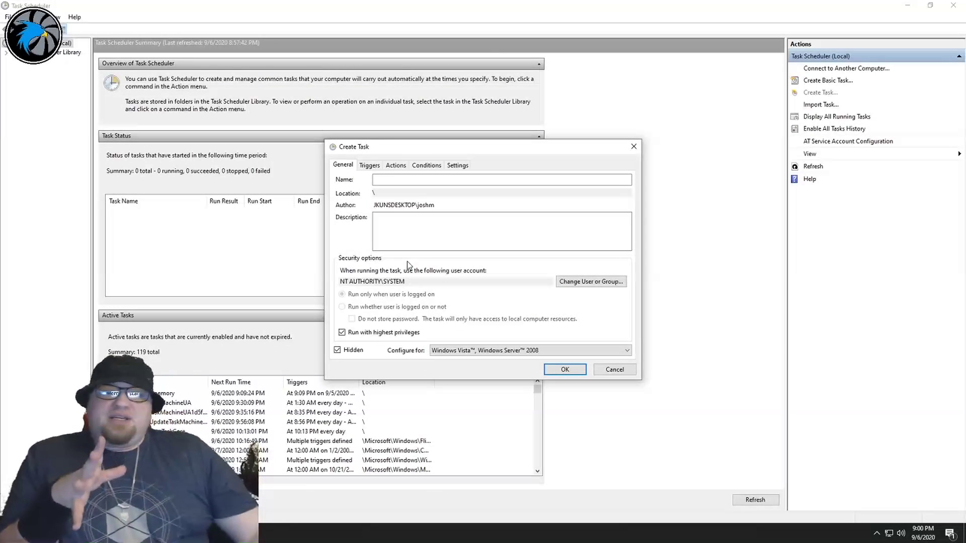